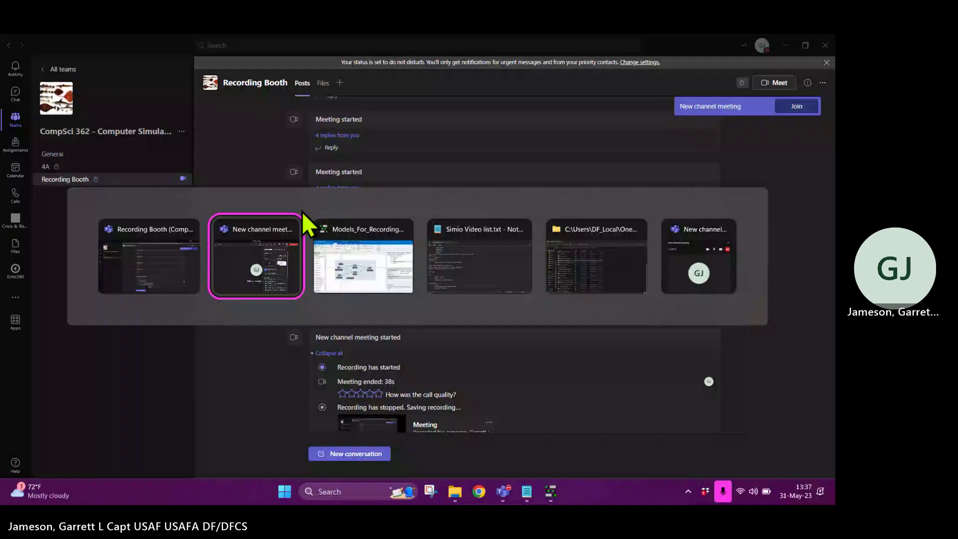
Step: Switch to the Simio model and draw a status label above the FastFood1 server, just outside the shaded area
click(339, 227)
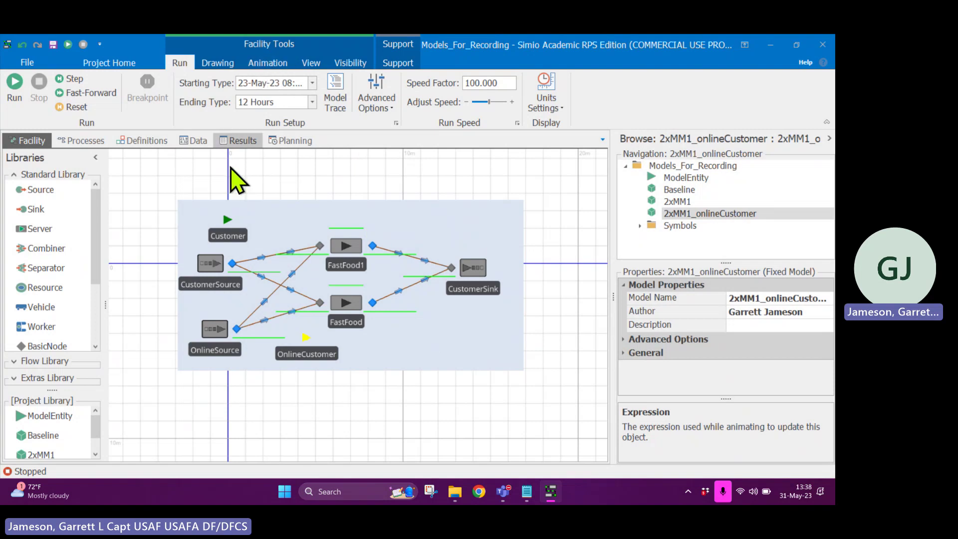
click(267, 65)
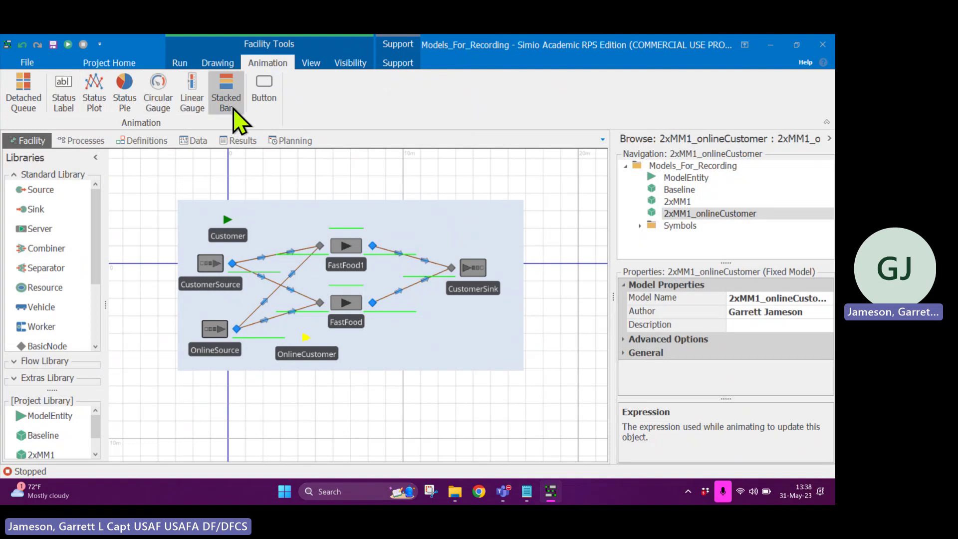
click(69, 106)
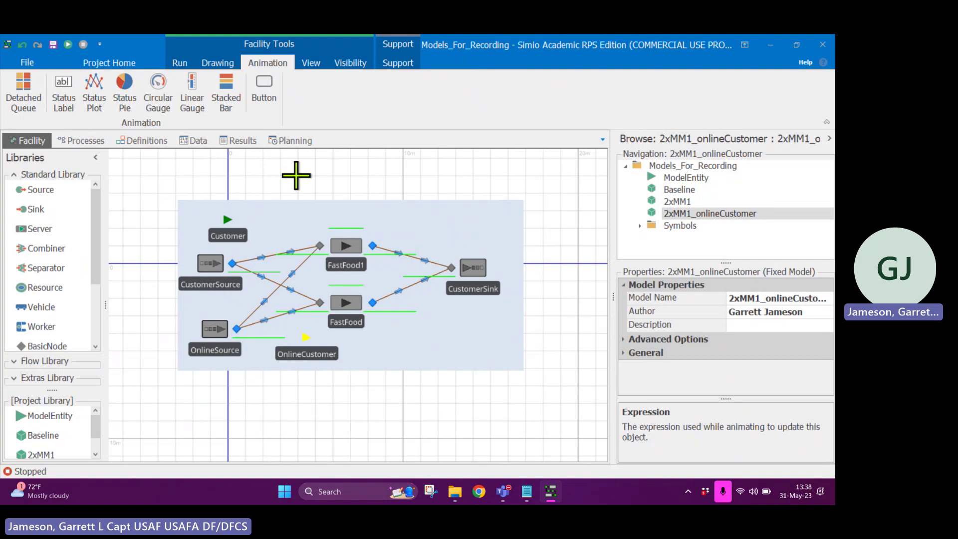
drag(290, 166, 381, 207)
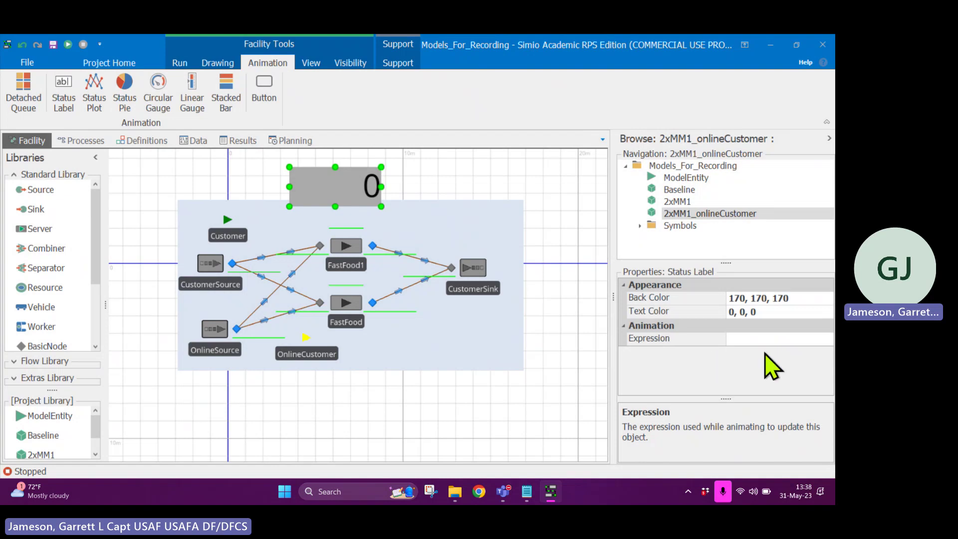
Step: Begin the status label's Expression with the FastFood1 object
click(769, 339)
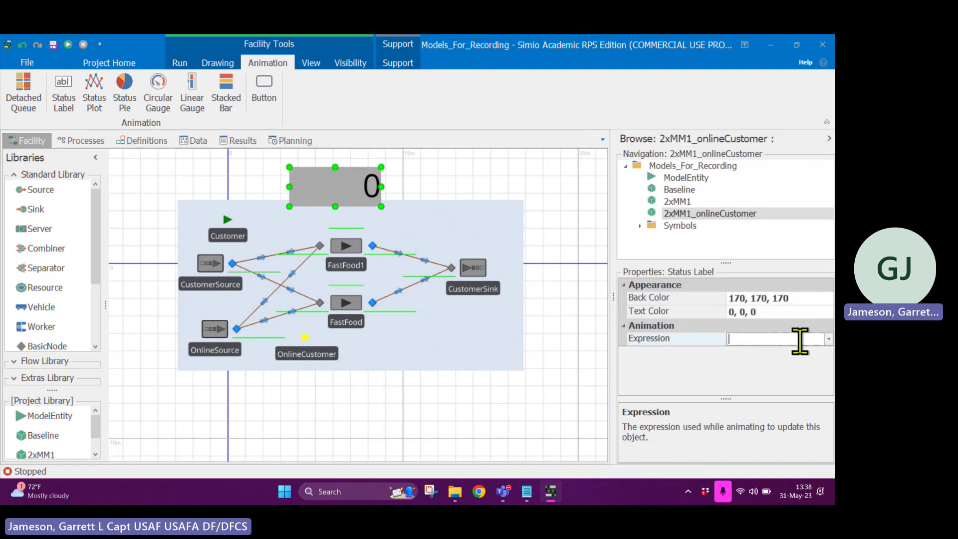
click(829, 339)
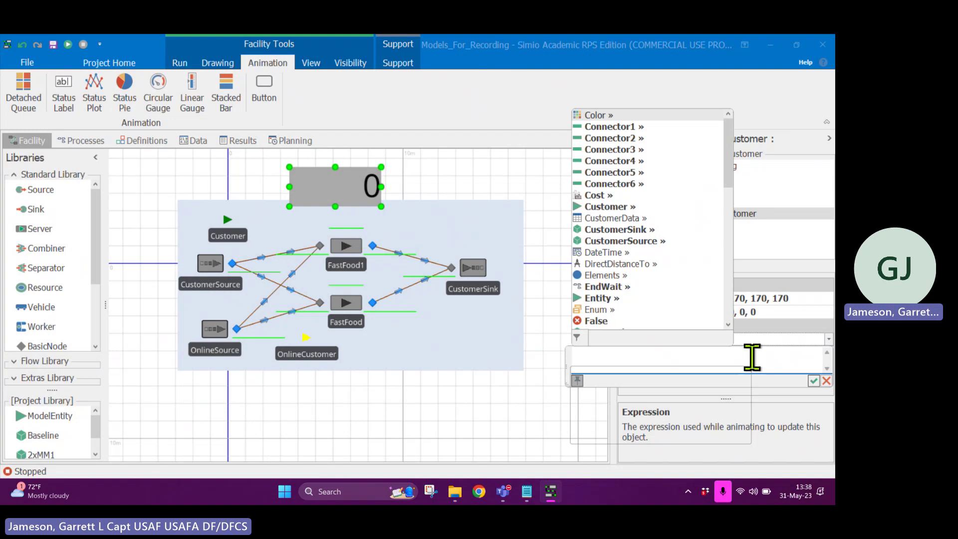
text(fast)
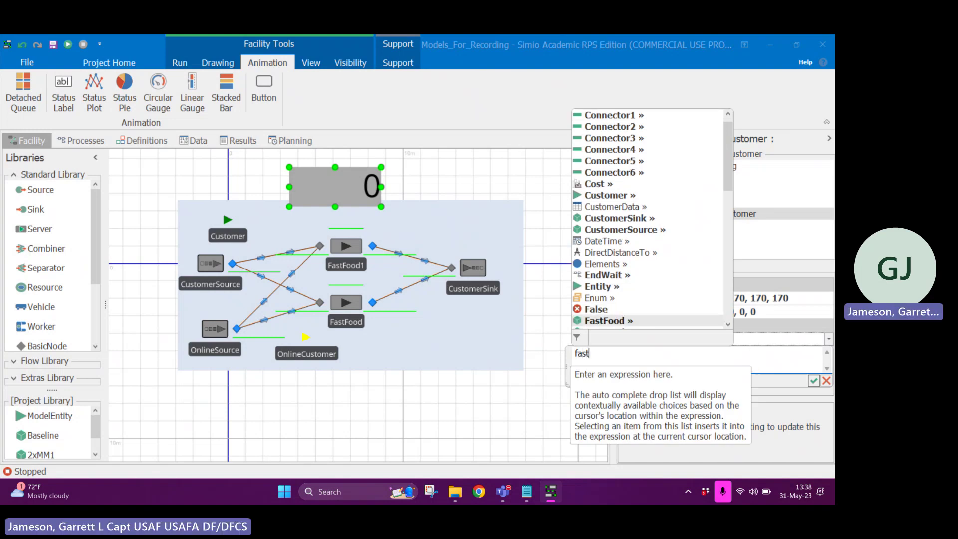
key(Down)
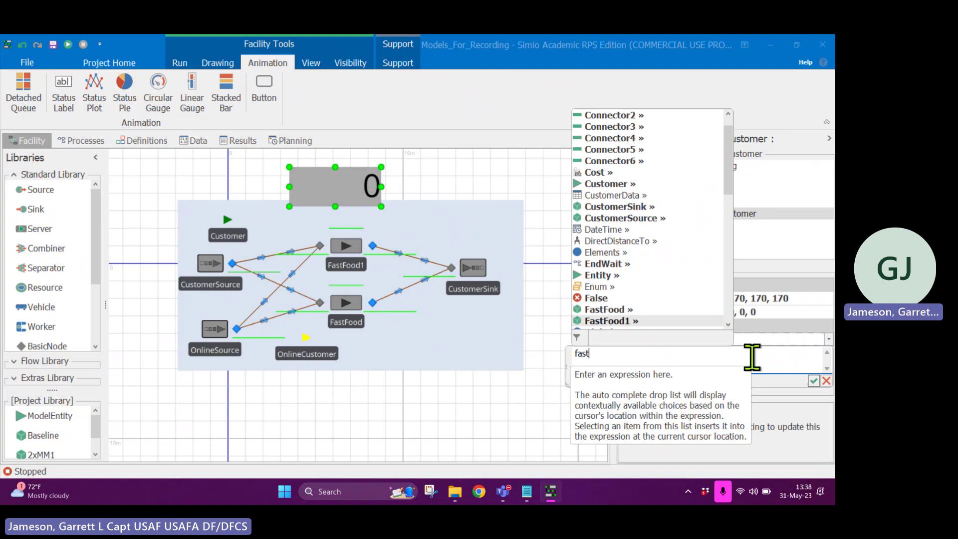
key(Return)
text(.)
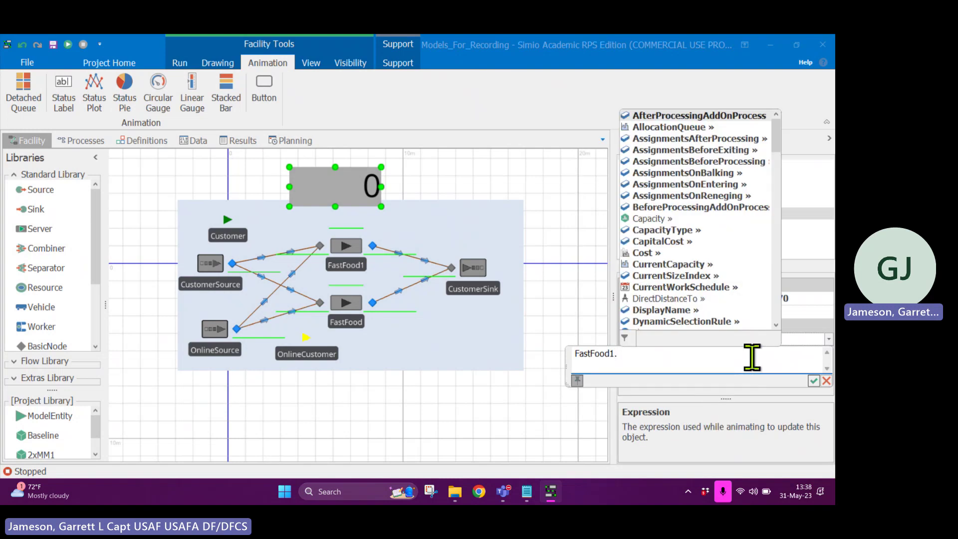
text(p)
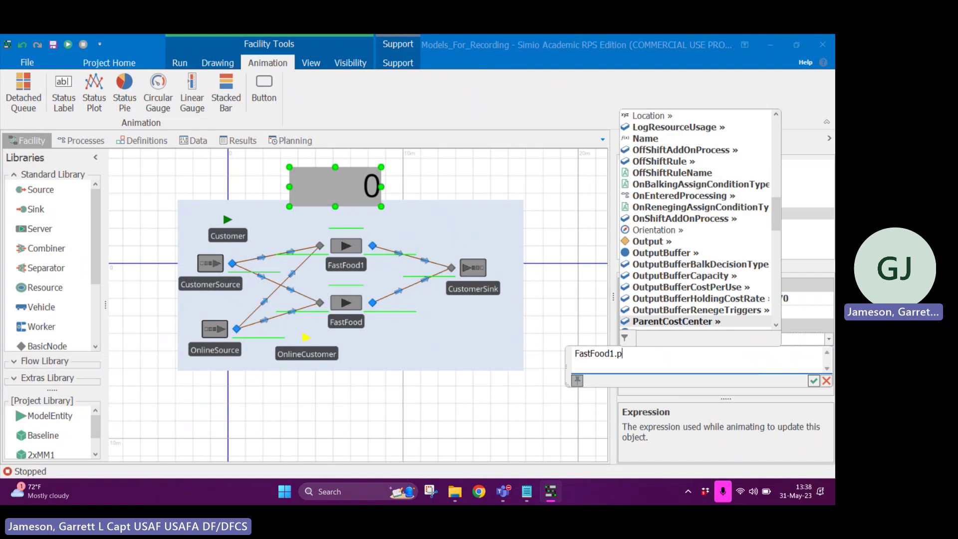
text(r)
key(Return)
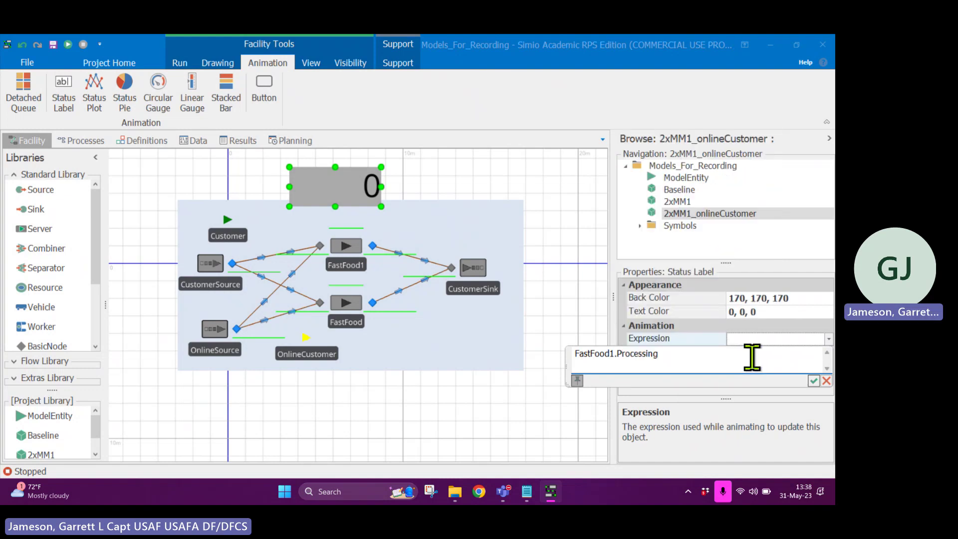
text(.)
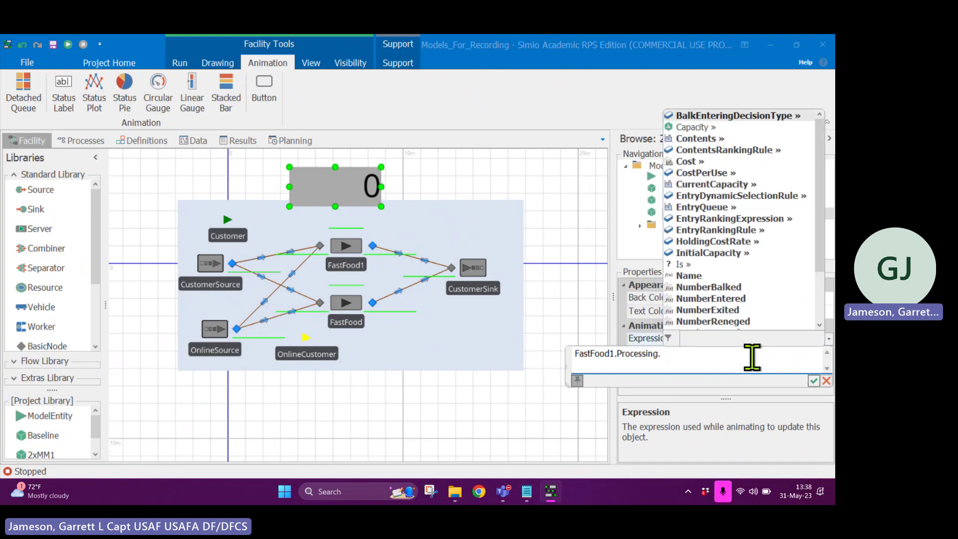
key(BackSpace)
key(BackSpace)
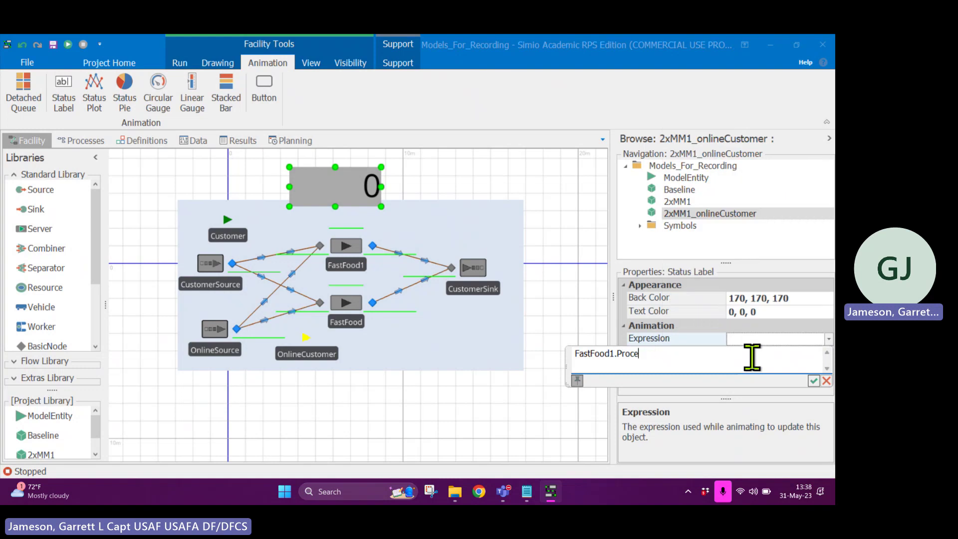
key(BackSpace)
key(BackSpace)
key(BackSpace)
Step: Complete the status label's Expression as FastFood1.InputBuffer.Contents and accept it
text(1.inpu)
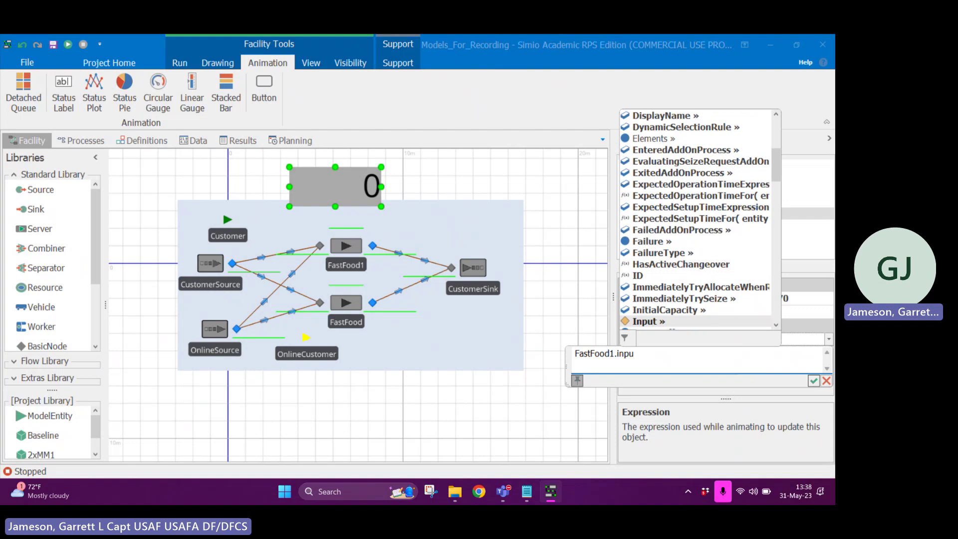
text(b.con)
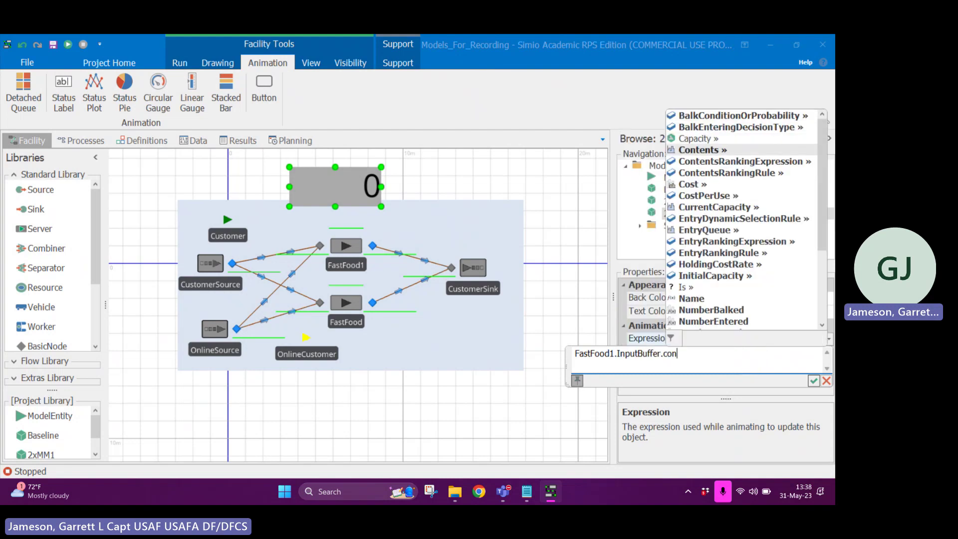
key(Tab)
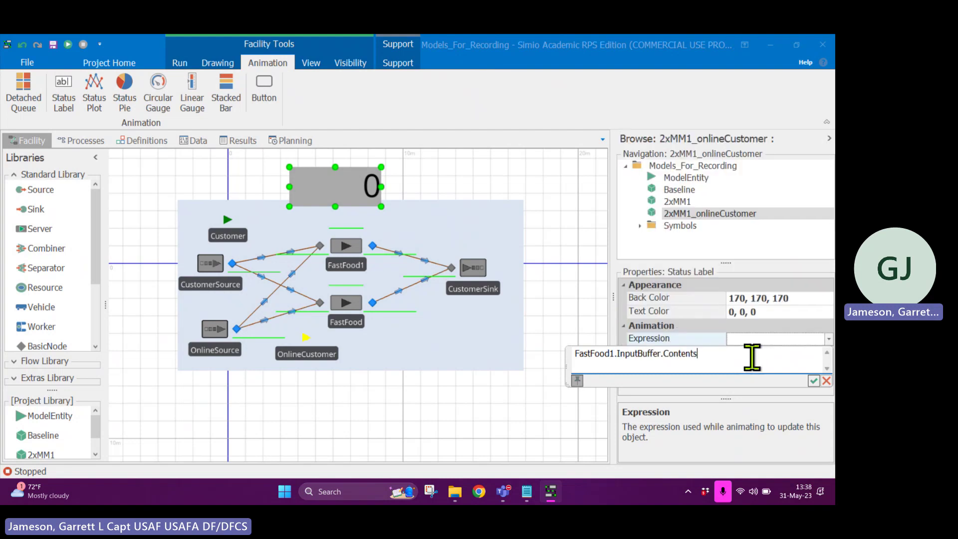
click(813, 380)
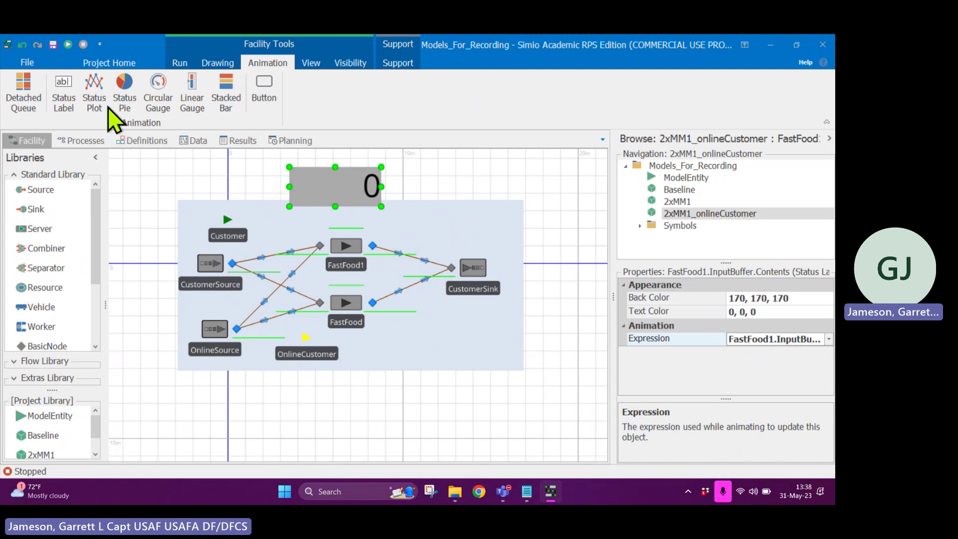
Step: Run the simulation to watch the status label update, and stop the run
click(176, 64)
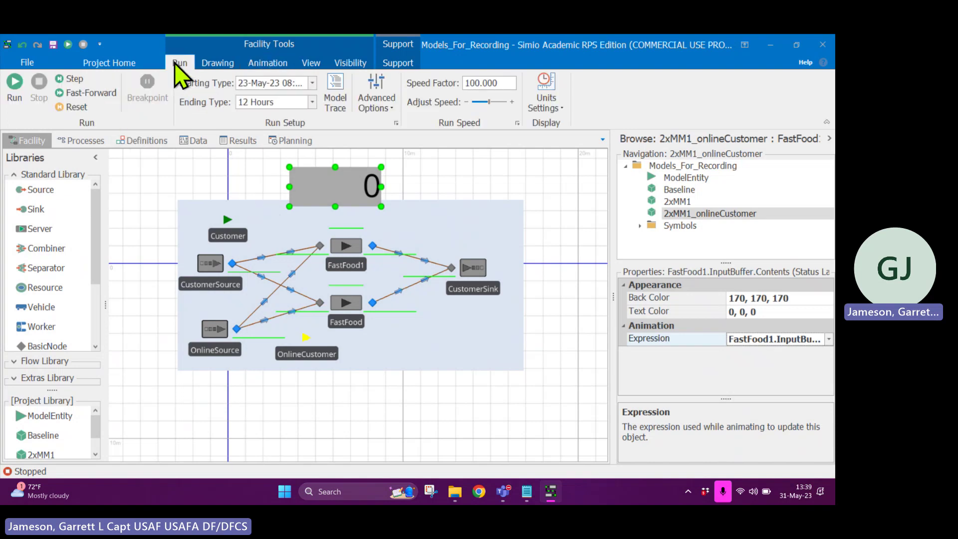
click(15, 92)
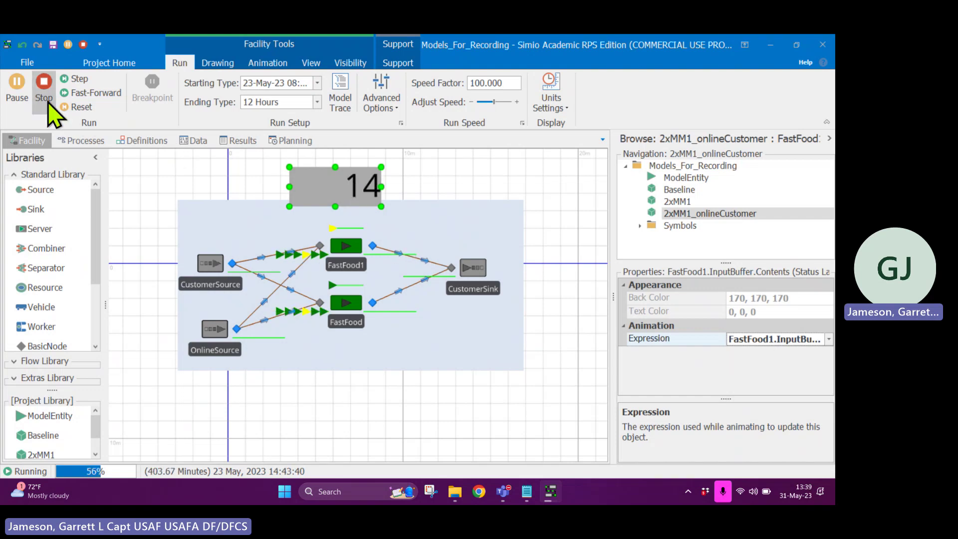
click(44, 87)
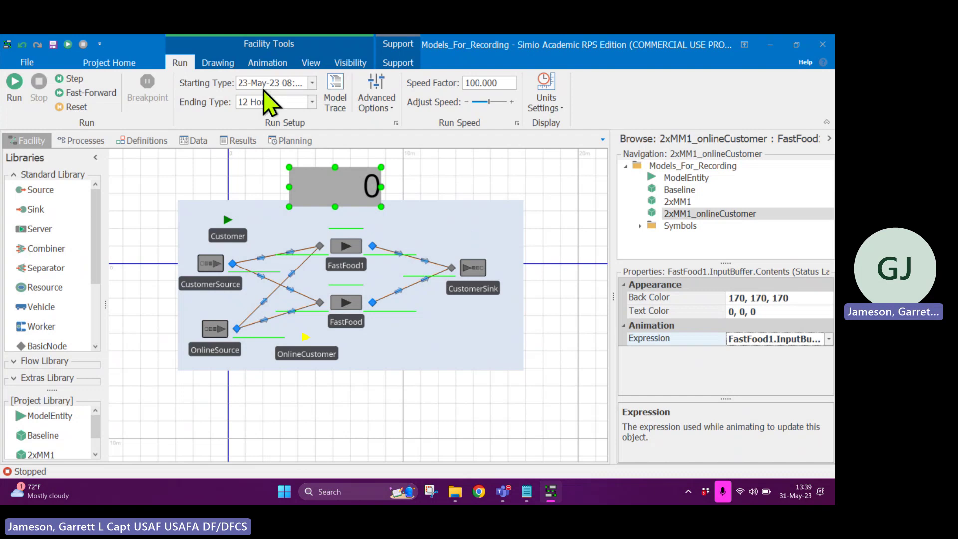
Step: Draw a status plot beside the status label, extending down over the CustomerSink area
click(267, 64)
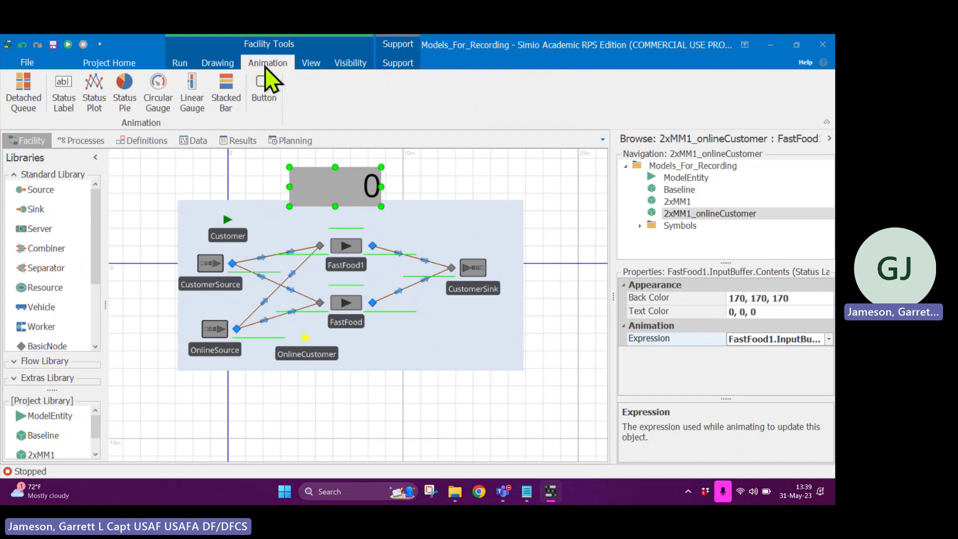
click(91, 111)
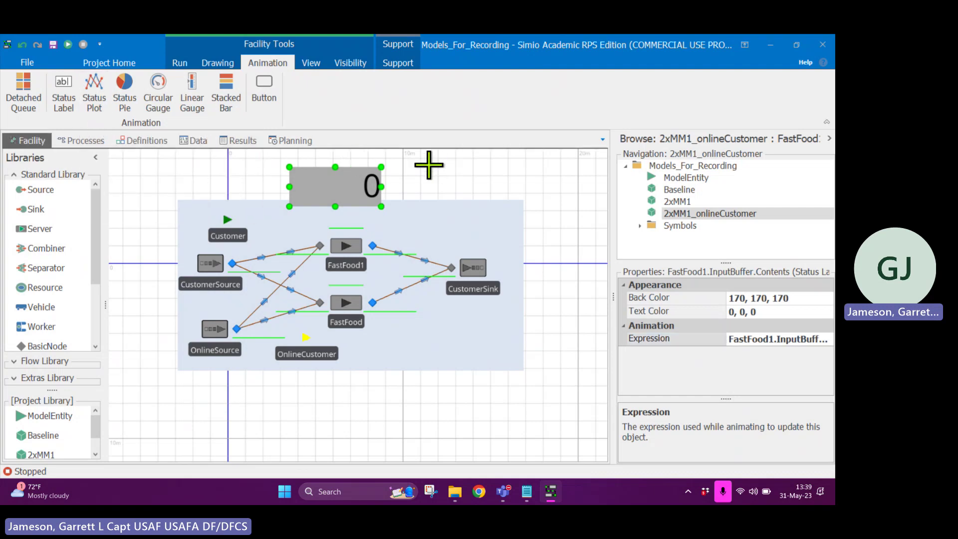
drag(429, 165, 604, 271)
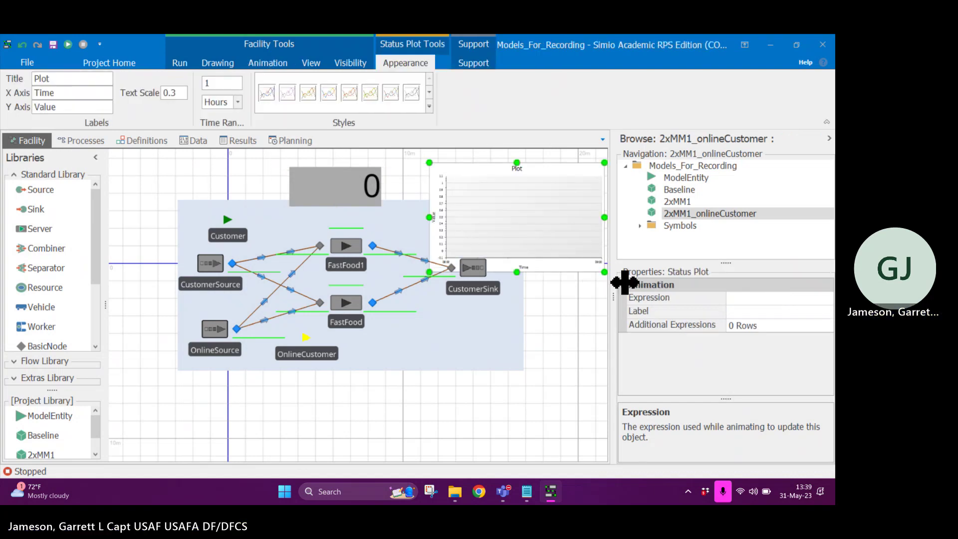
Step: Set the status plot's Expression to TimeWaitStat.Average
click(767, 297)
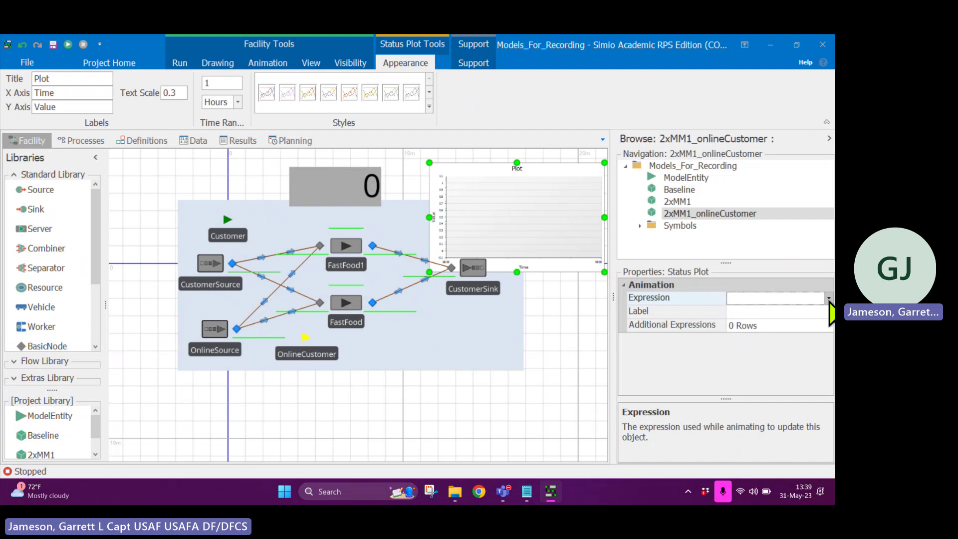
click(829, 298)
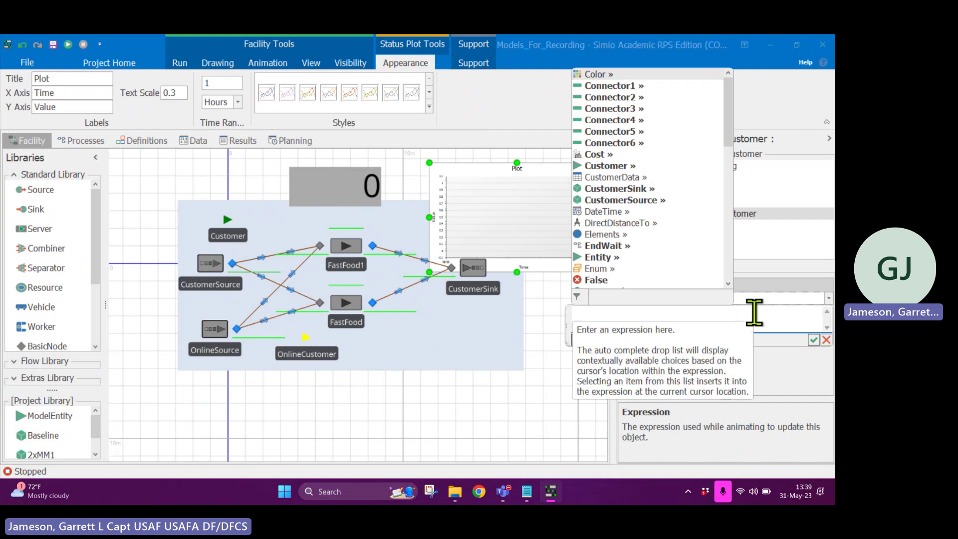
text(timew)
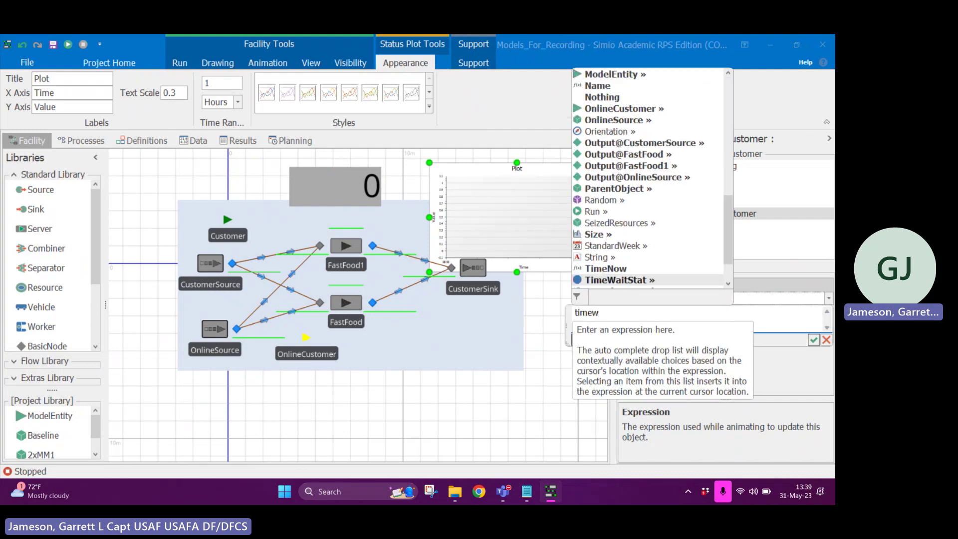
key(Tab)
text(.av)
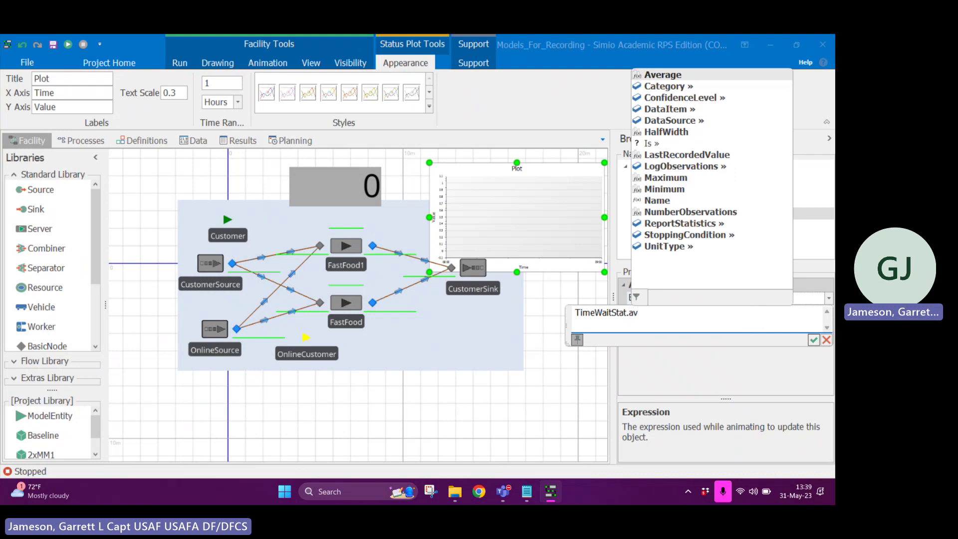
key(Tab)
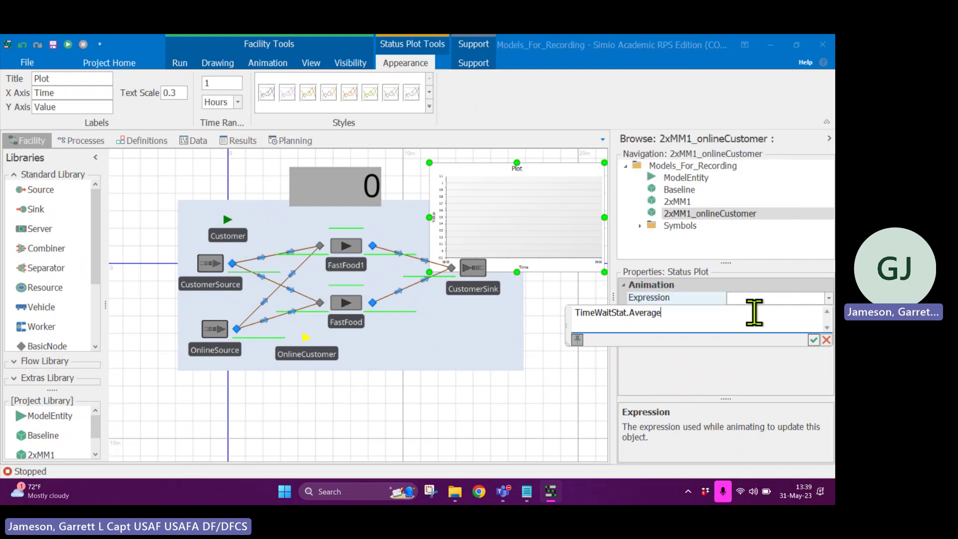
click(814, 340)
Step: Label the plotted expression "Time Wait" and run the simulation to watch the plot
click(766, 311)
text(Time)
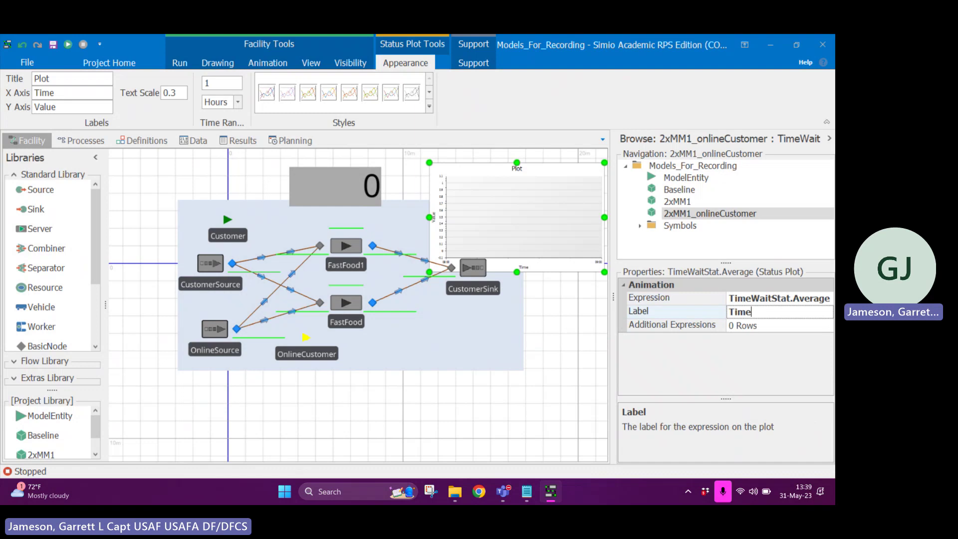
text( Wait)
click(179, 64)
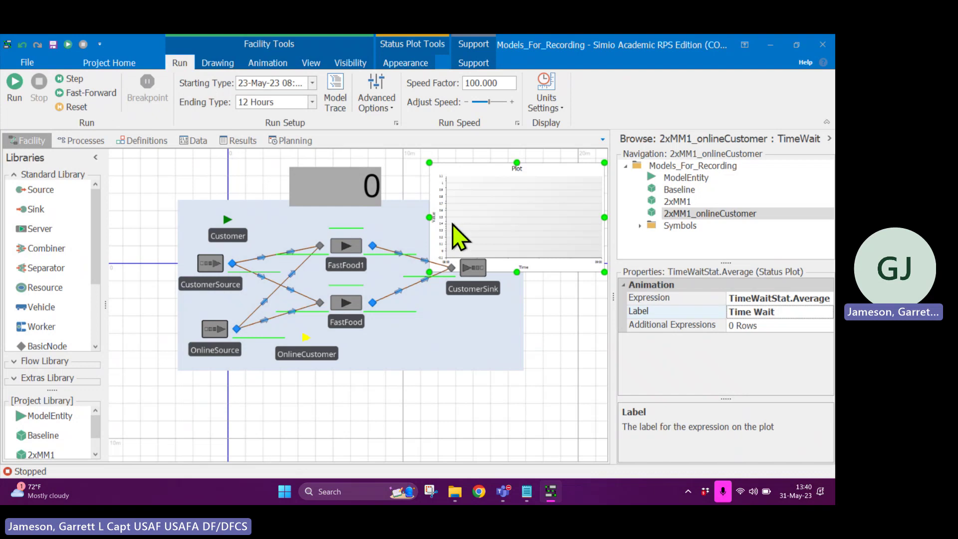
click(16, 96)
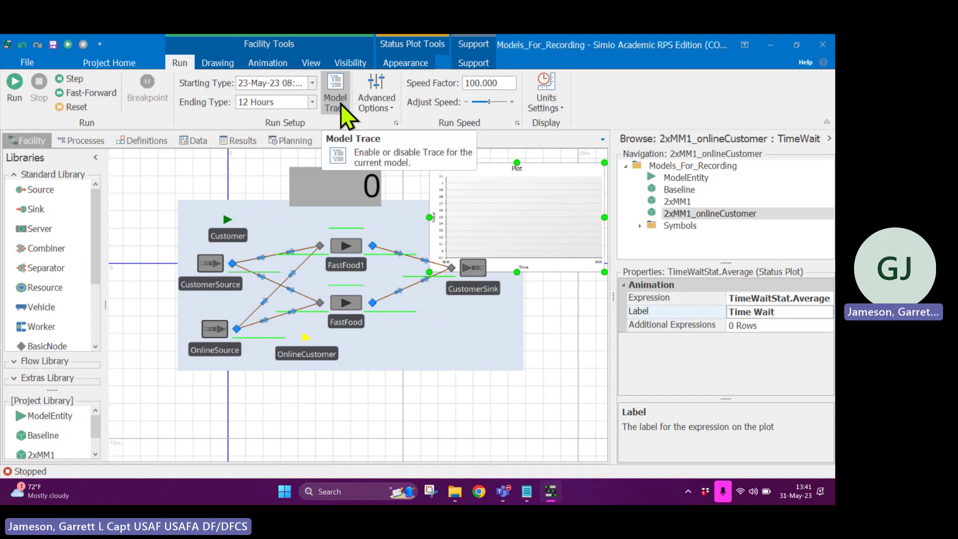
Step: Turn on Model Trace for the current model and run the simulation, pausing it about 183 minutes in
click(344, 114)
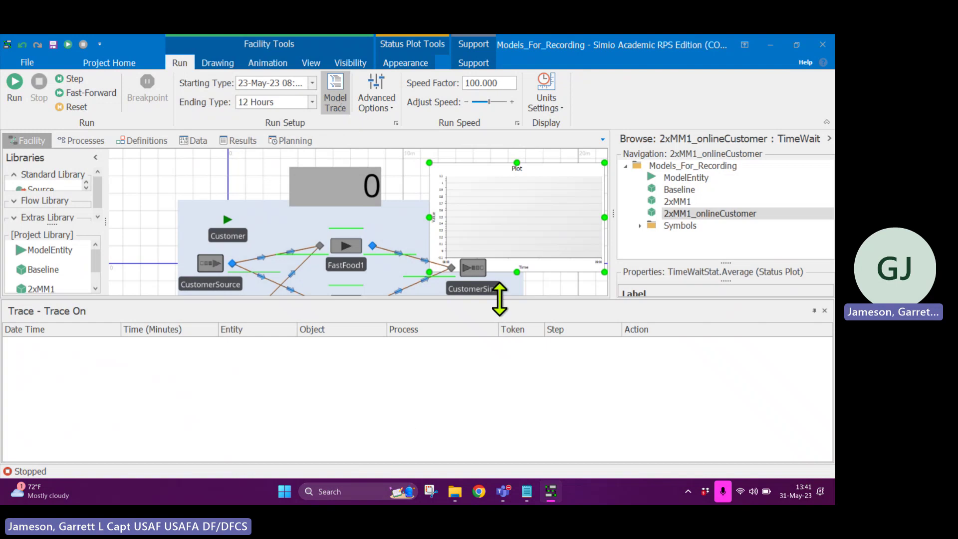
drag(500, 299, 500, 345)
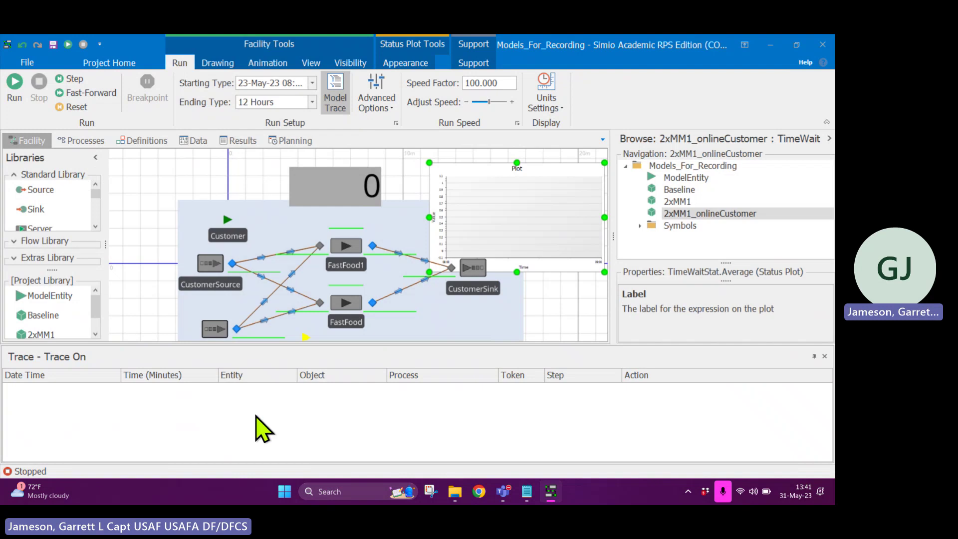
click(18, 103)
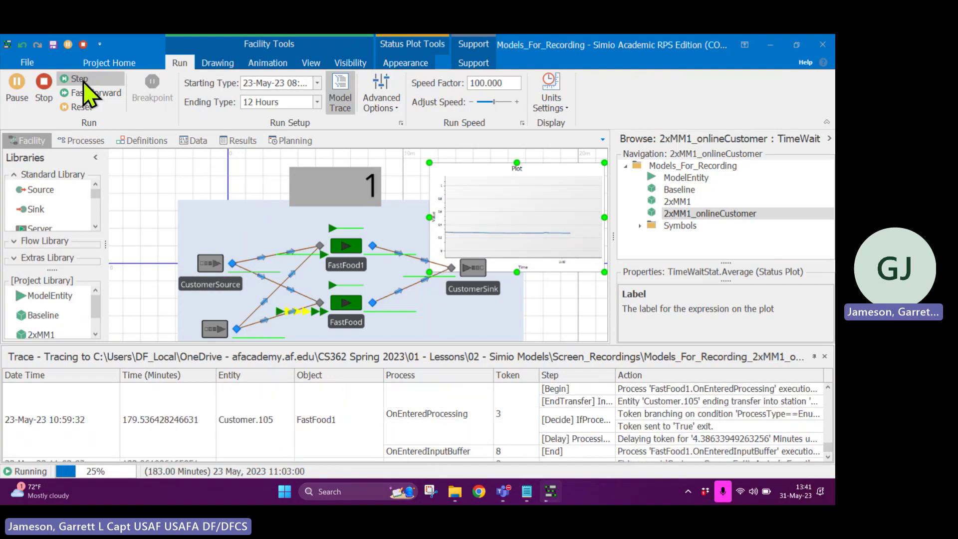
key(F5)
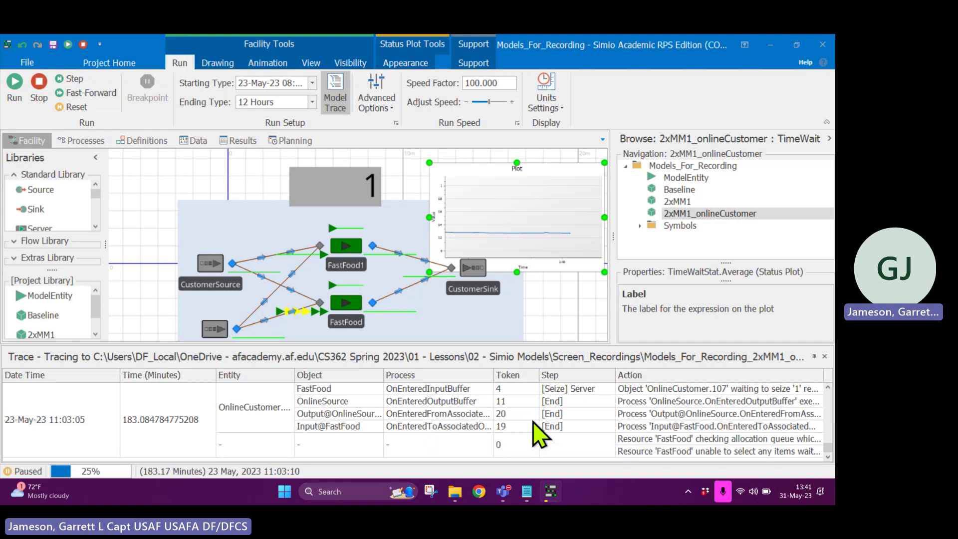
Step: Filter the trace to the EndWait process to review its entries, and stop the simulation run
scroll(533, 422, up, 4)
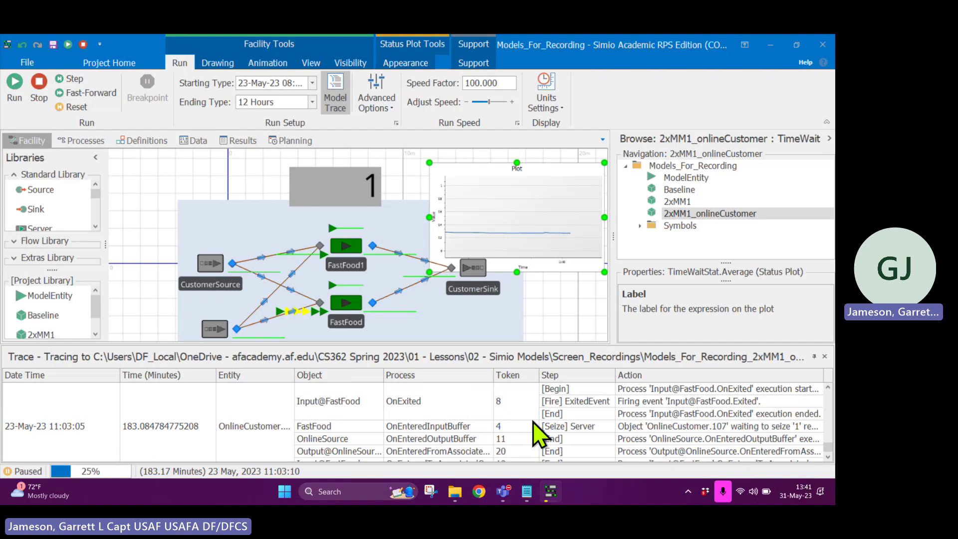
scroll(537, 427, up, 3)
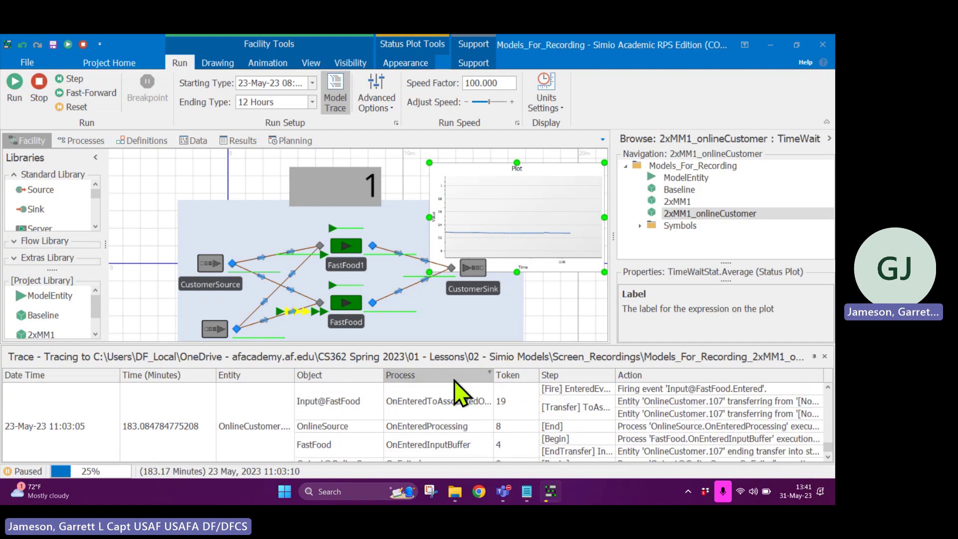
click(489, 374)
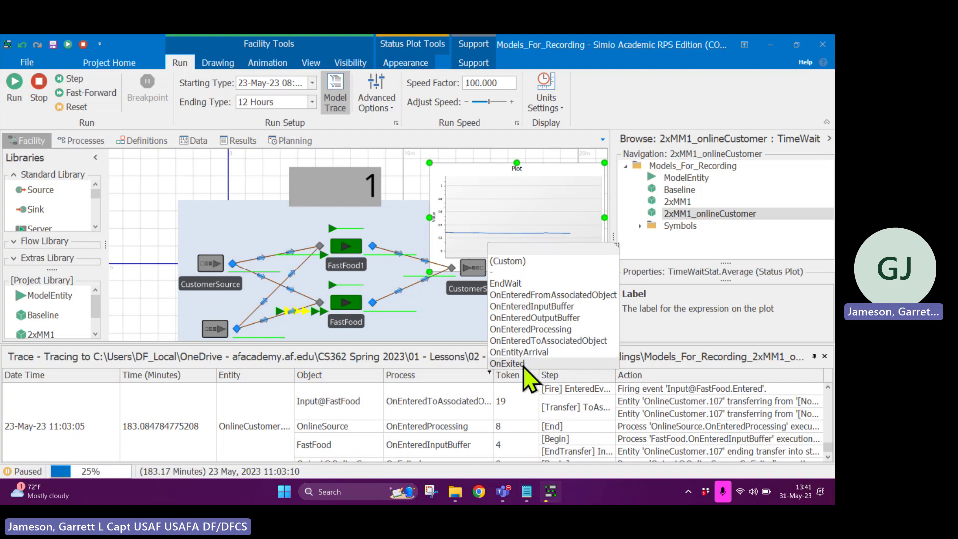
click(517, 285)
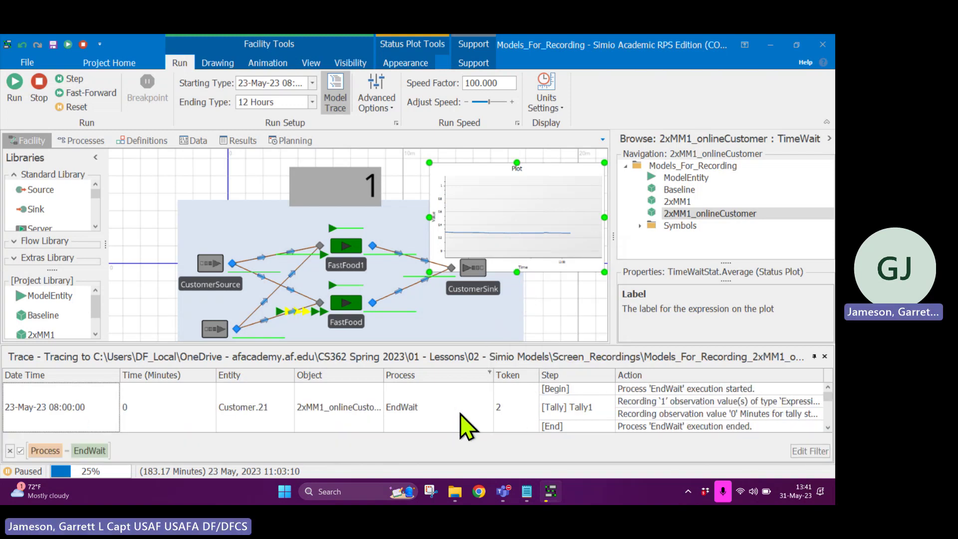
scroll(572, 421, down, 4)
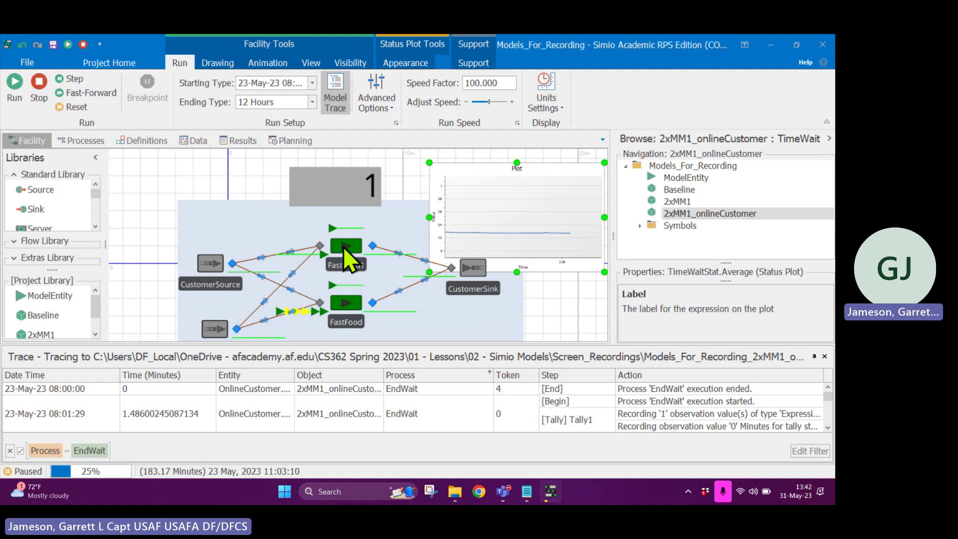
click(39, 91)
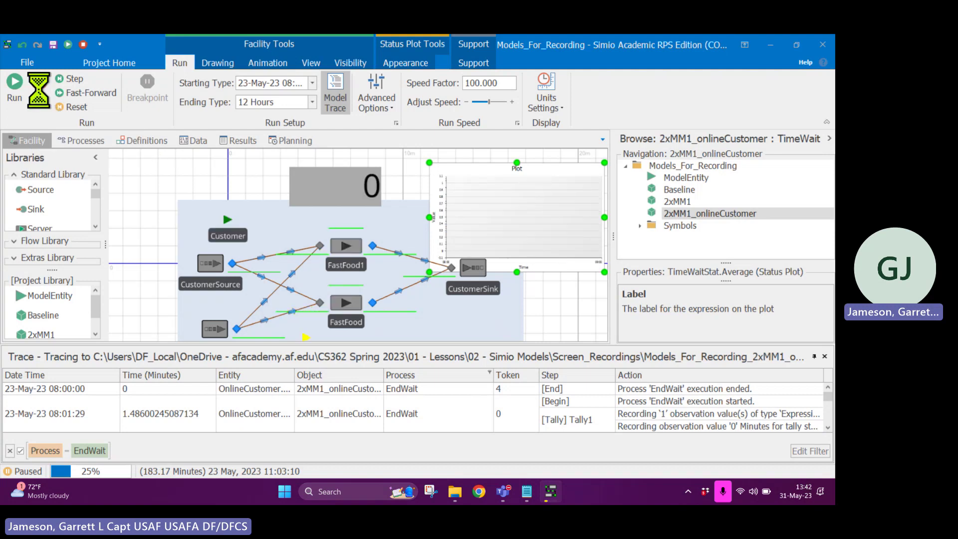
Step: Set a breakpoint on the FastFood1 server and clear it again
click(348, 249)
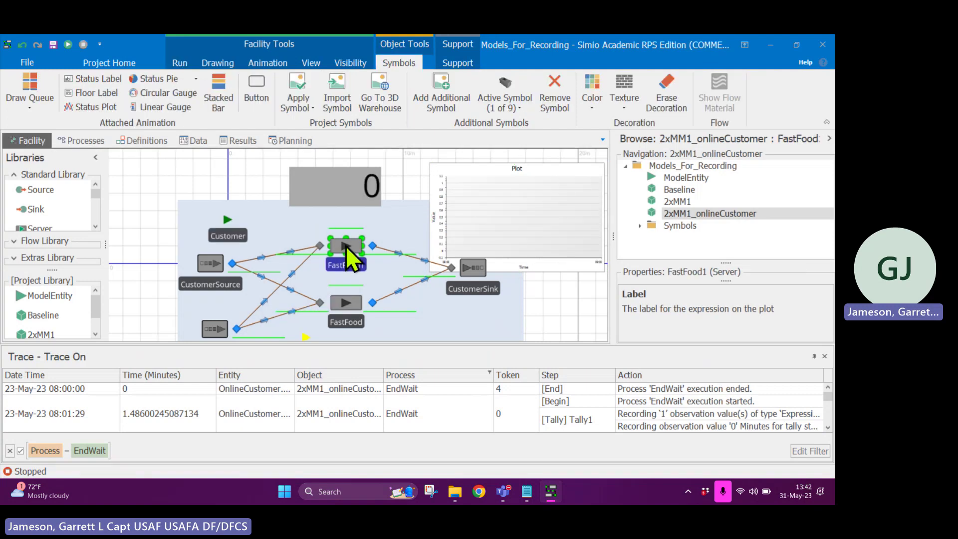
click(179, 62)
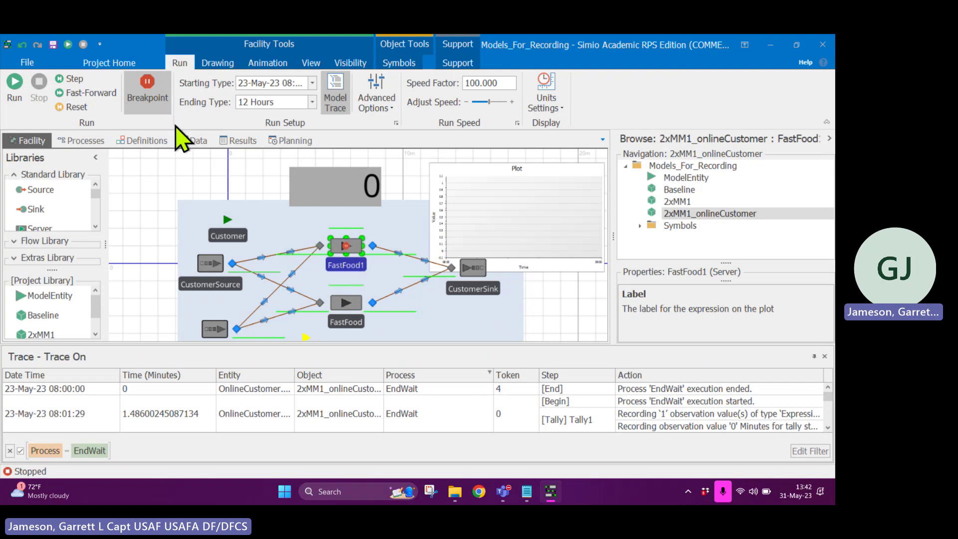
click(157, 103)
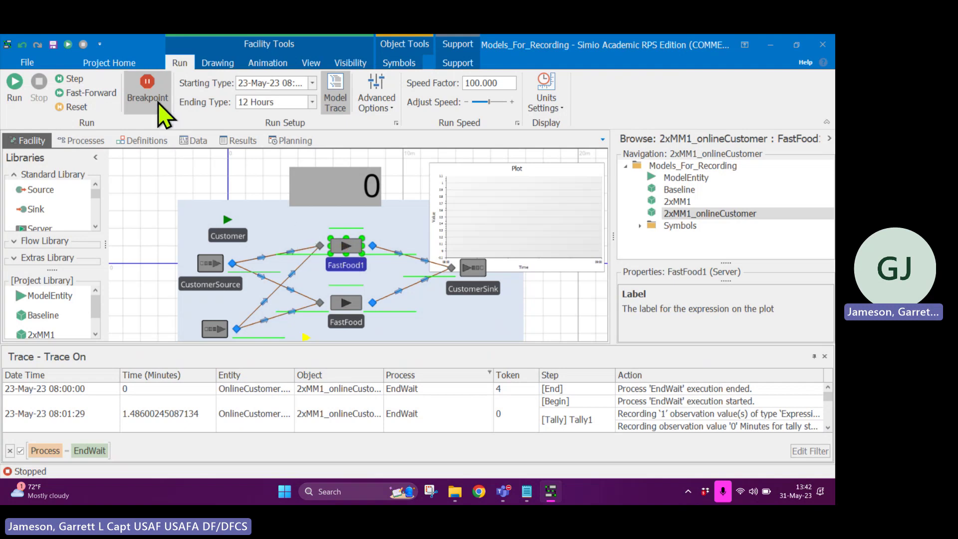
Step: Set a breakpoint on the Tally1 step of the EndWait process
click(92, 144)
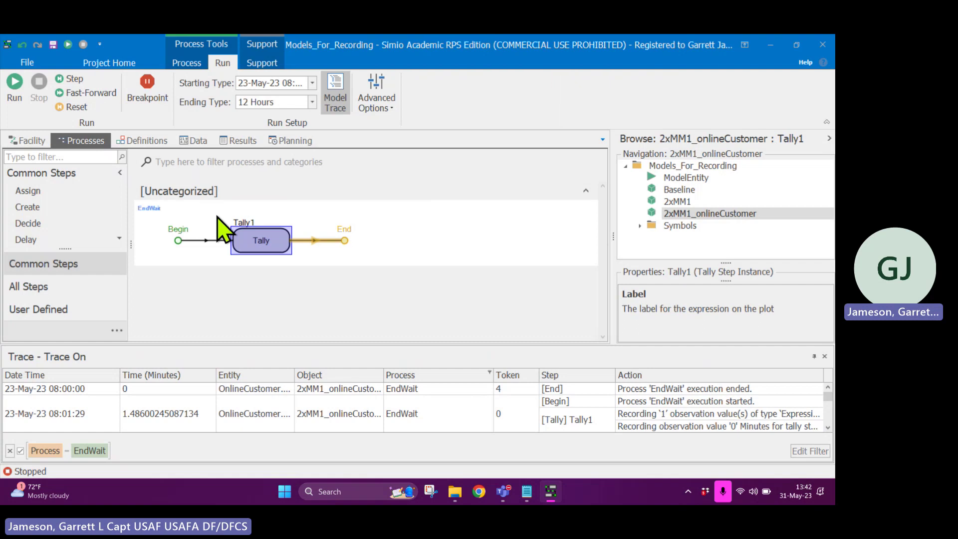
click(316, 264)
click(259, 246)
click(152, 95)
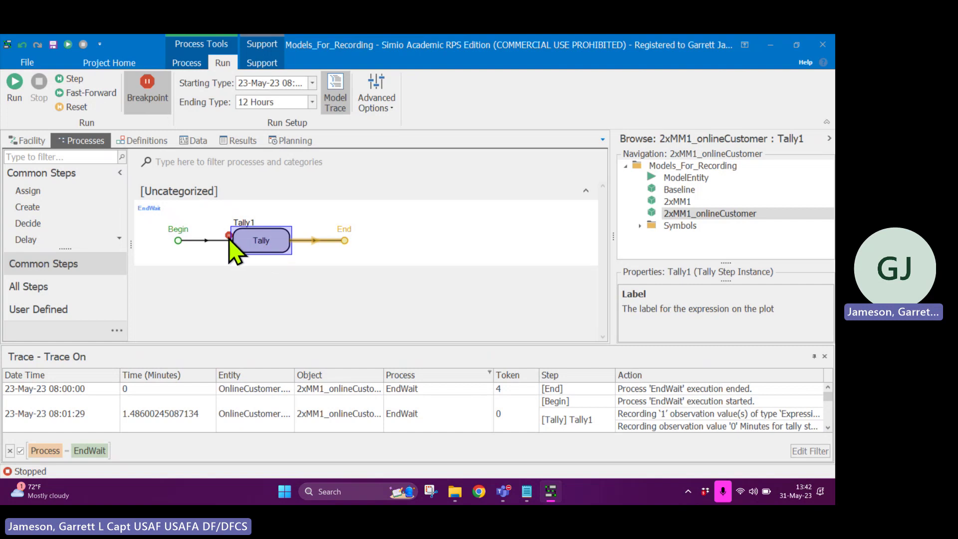
Step: Run the simulation from the Facility view up to the breakpoint and set the trace's Process filter to show all processes
click(33, 140)
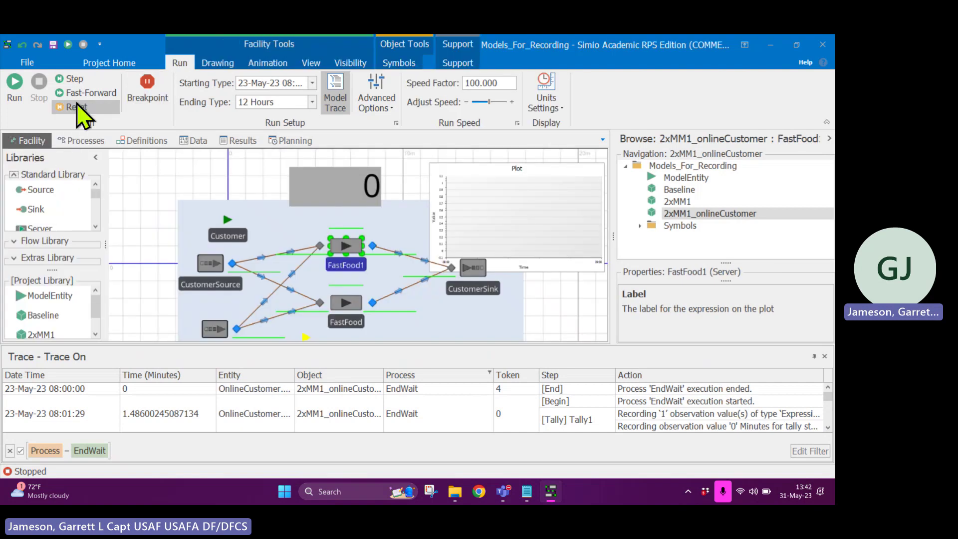
click(16, 86)
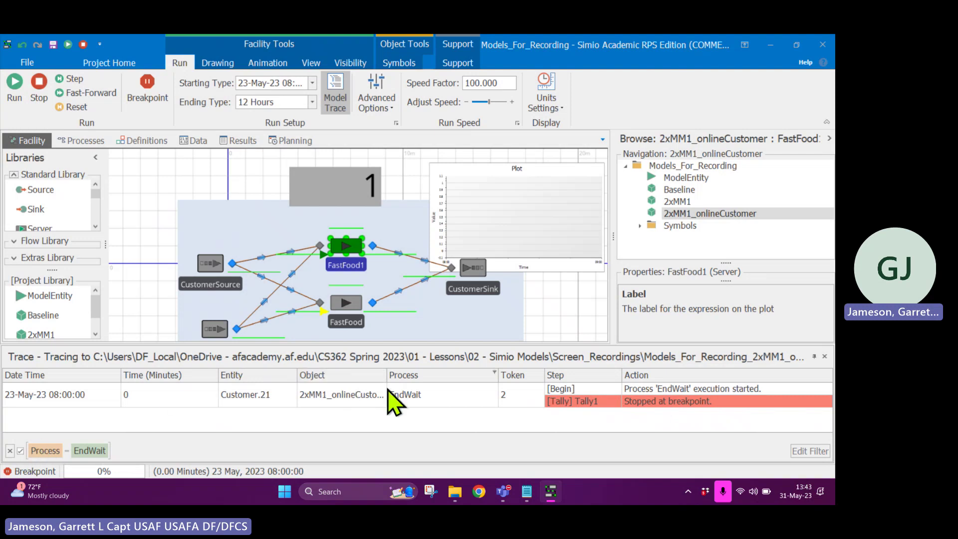
click(494, 372)
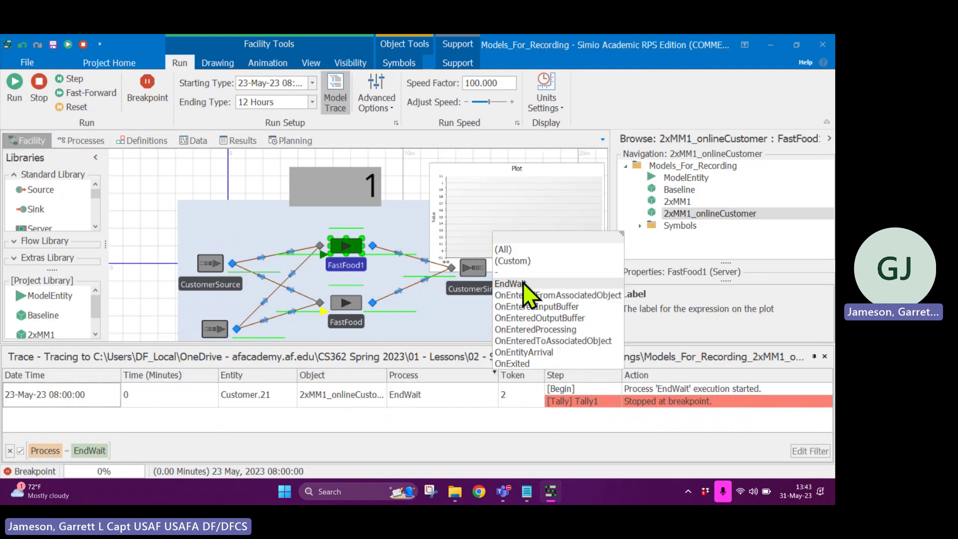
click(510, 252)
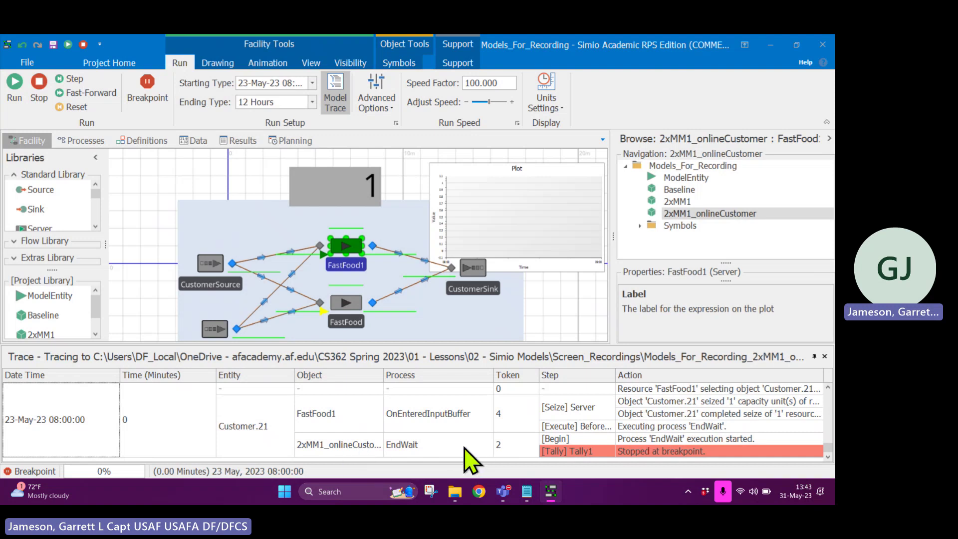
Step: Remove the breakpoint from the Tally1 step of the EndWait process and return to the Facility view
click(86, 142)
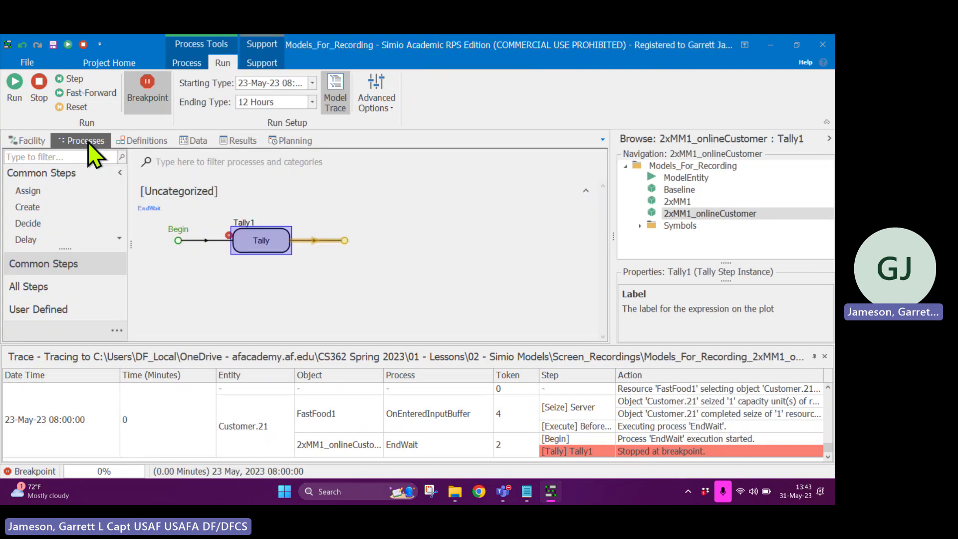
click(147, 97)
click(35, 138)
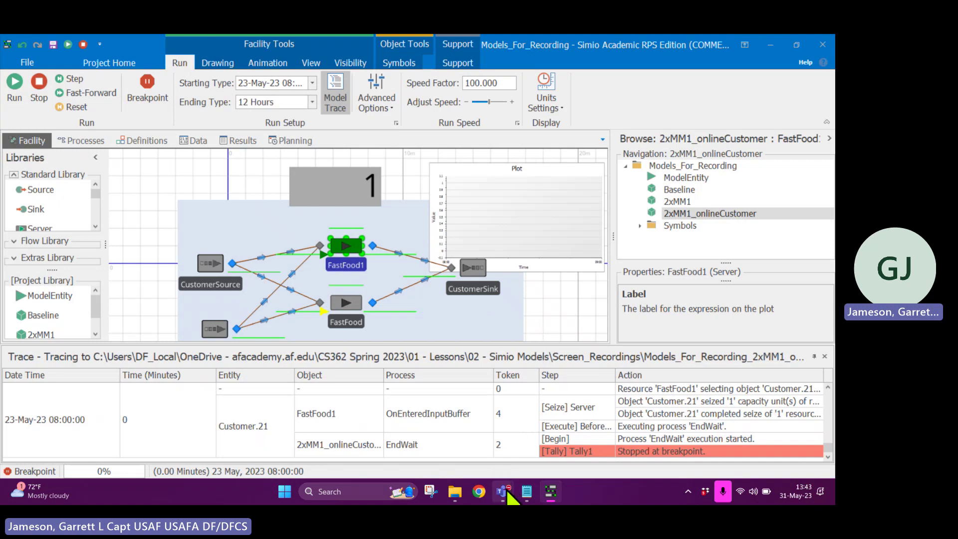
mouse_move(508, 490)
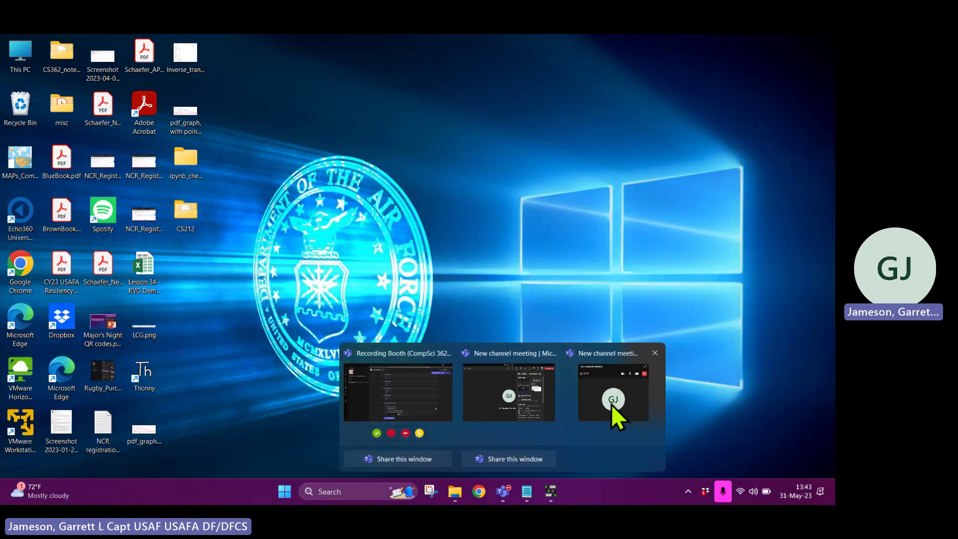